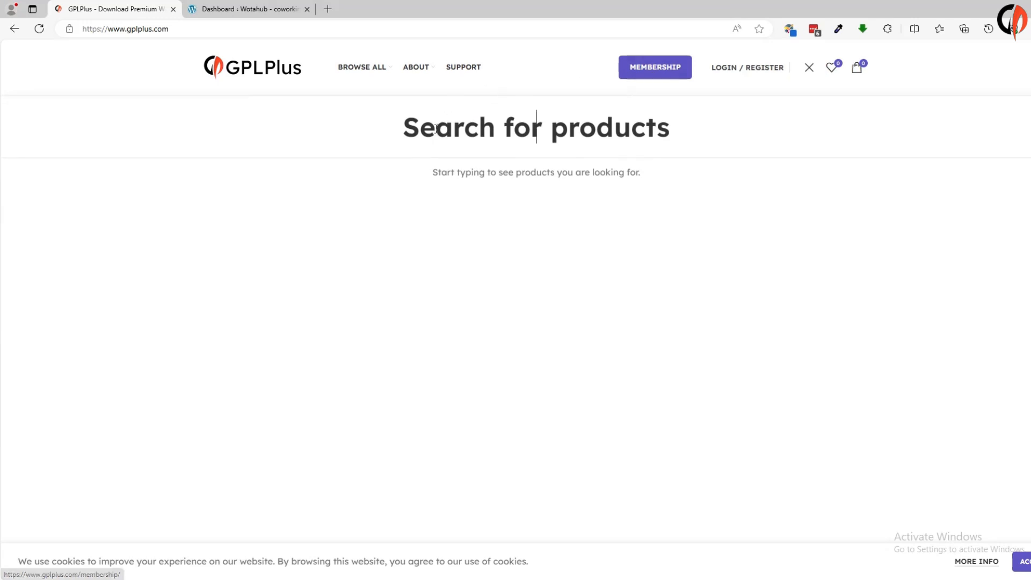
# Search the store for "Gana" and open the product page of the Gana – Music and Event WordPress Theme
pyautogui.write('Gana')
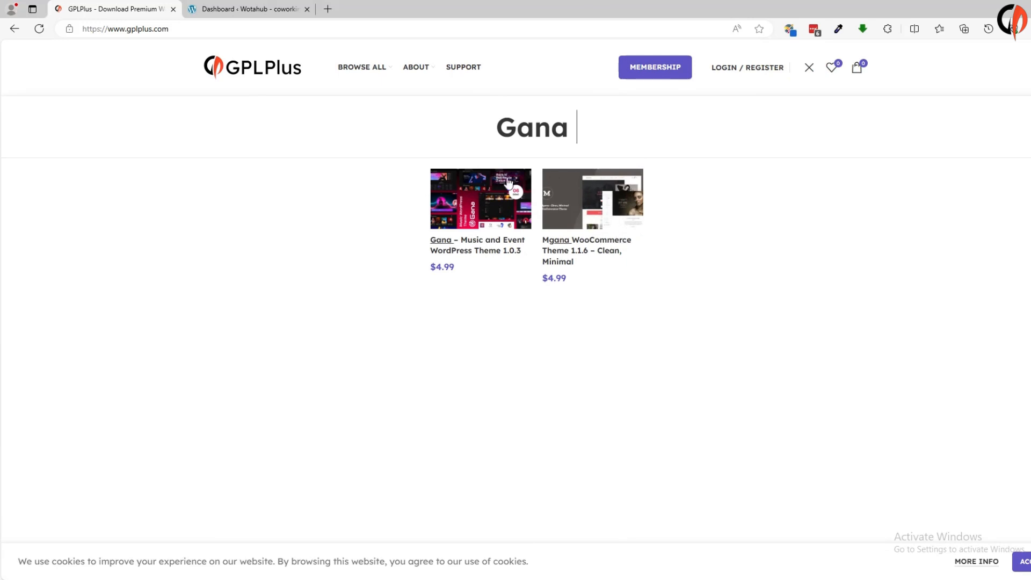
pyautogui.click(493, 198)
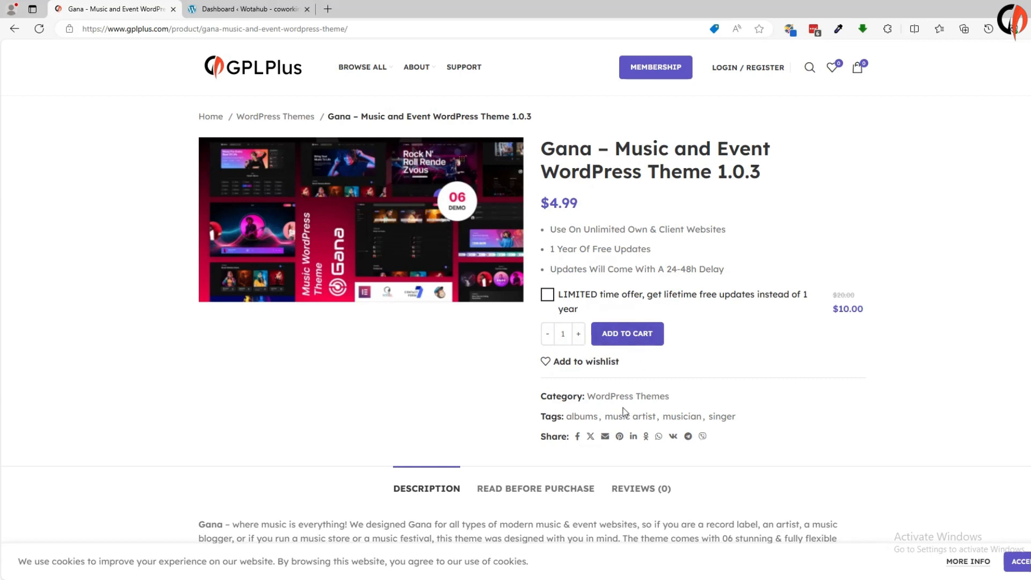
# Extract the CC-Gana-v1.0.3 archive on the Desktop into a folder of the same name and open its main-file folder
pyautogui.click(460, 579)
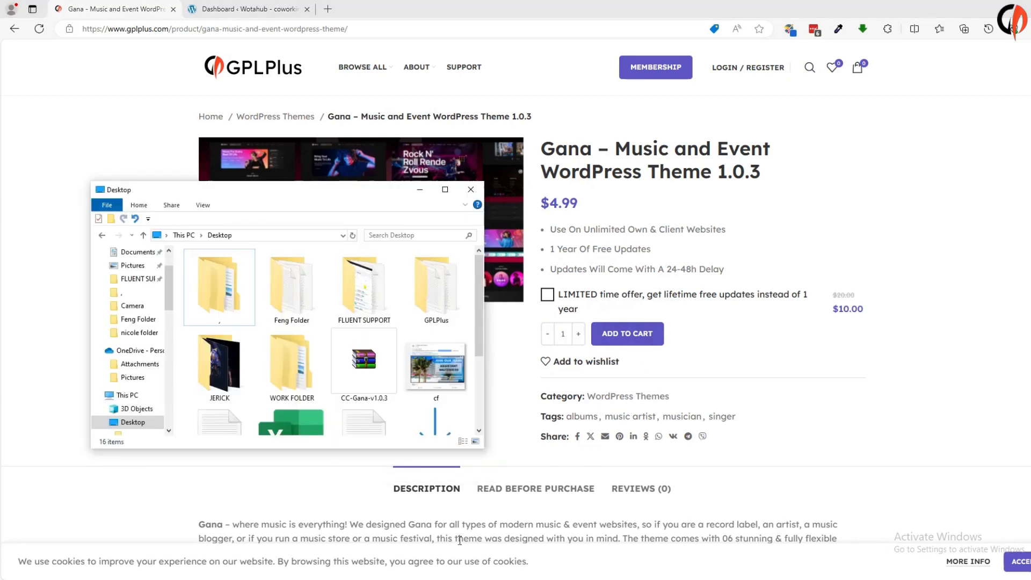
pyautogui.click(369, 378)
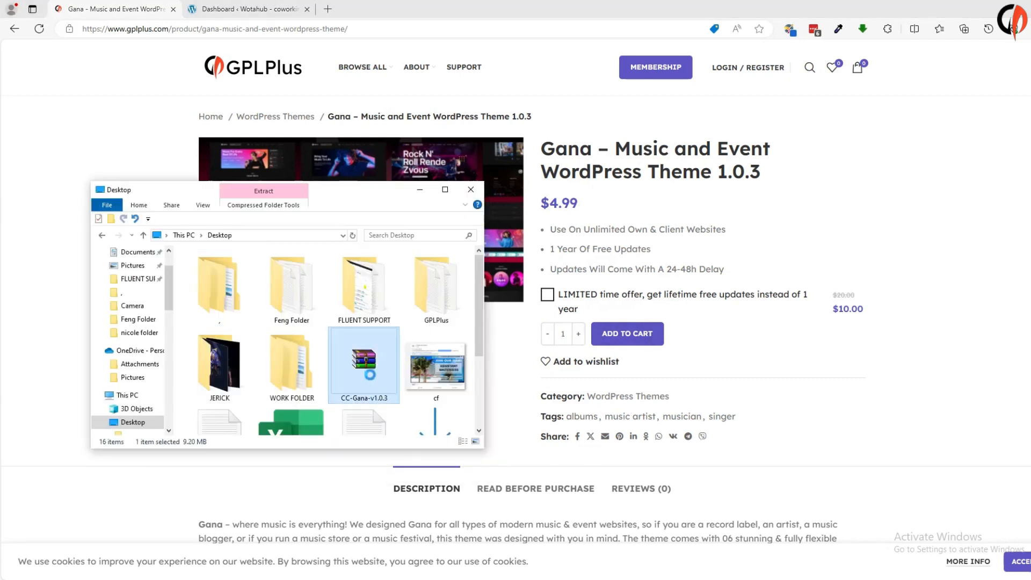
pyautogui.rightClick(370, 375)
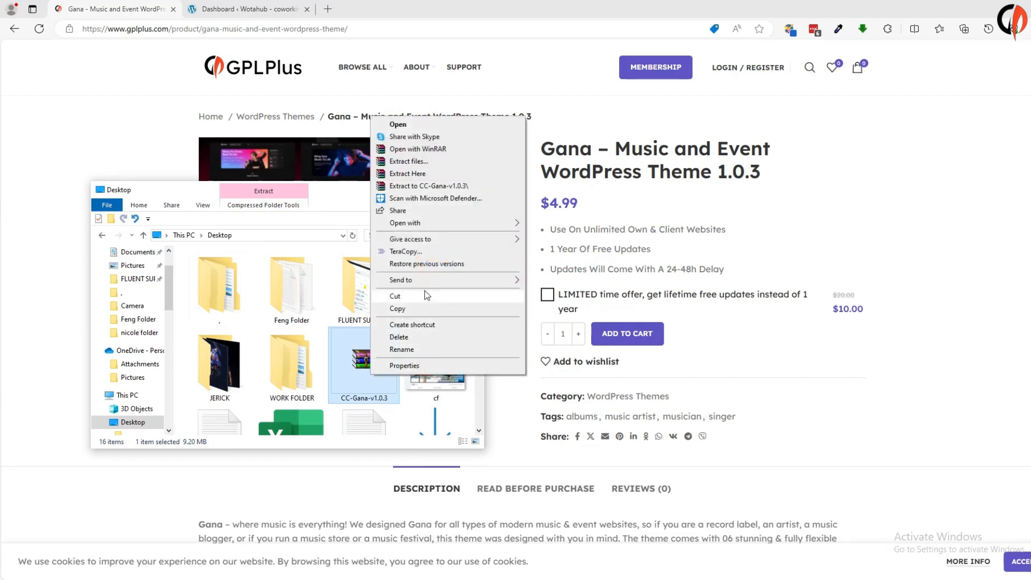
pyautogui.click(413, 162)
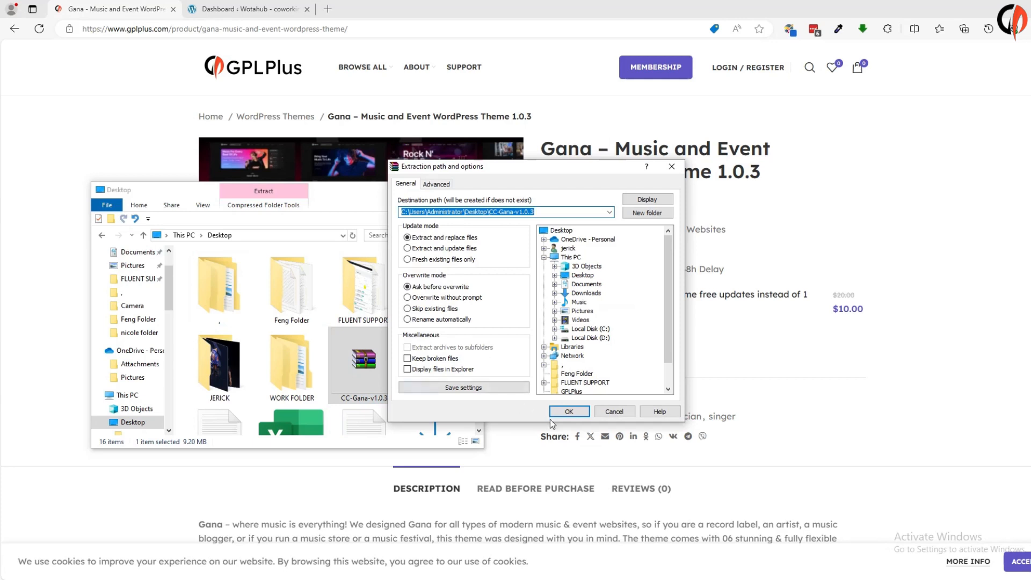
pyautogui.click(565, 413)
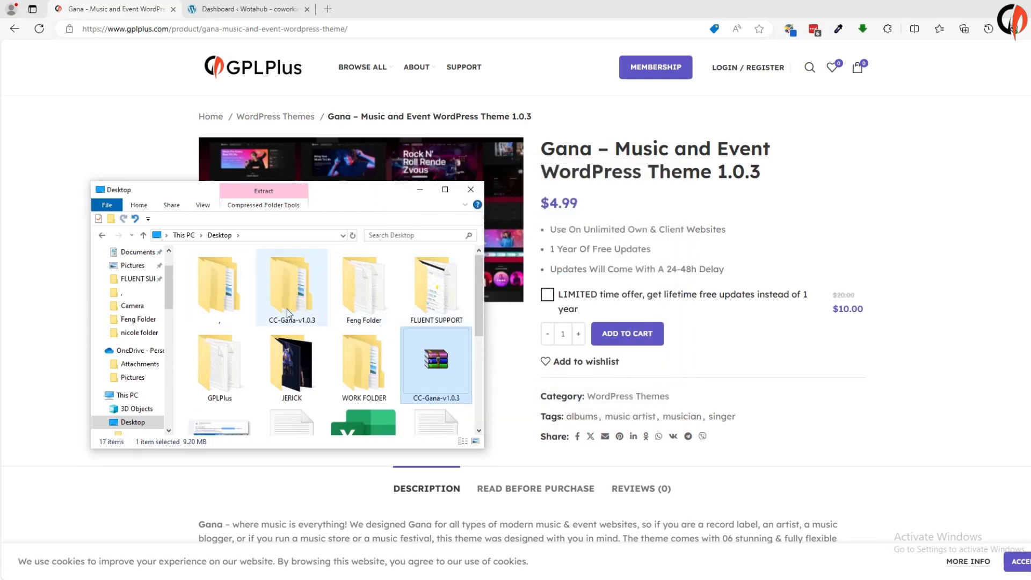
pyautogui.doubleClick(298, 292)
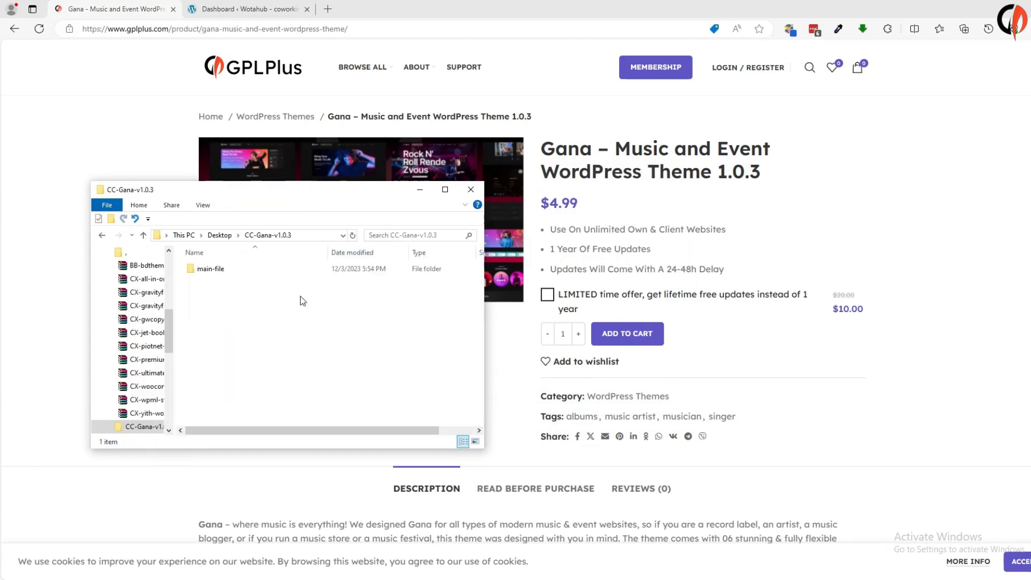
pyautogui.doubleClick(242, 270)
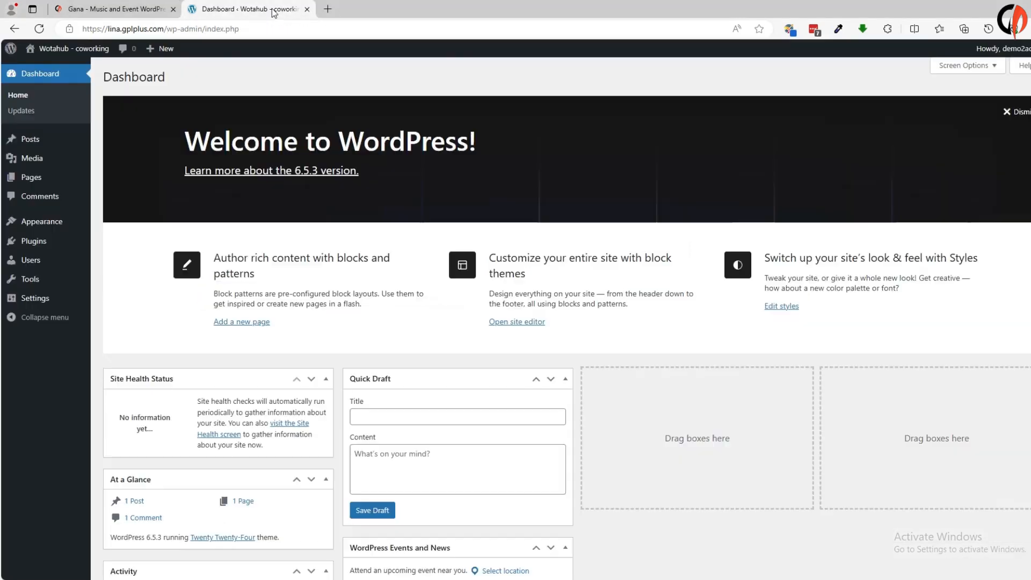
# Switch to the WordPress dashboard and open the upload form for adding a new theme
pyautogui.click(268, 9)
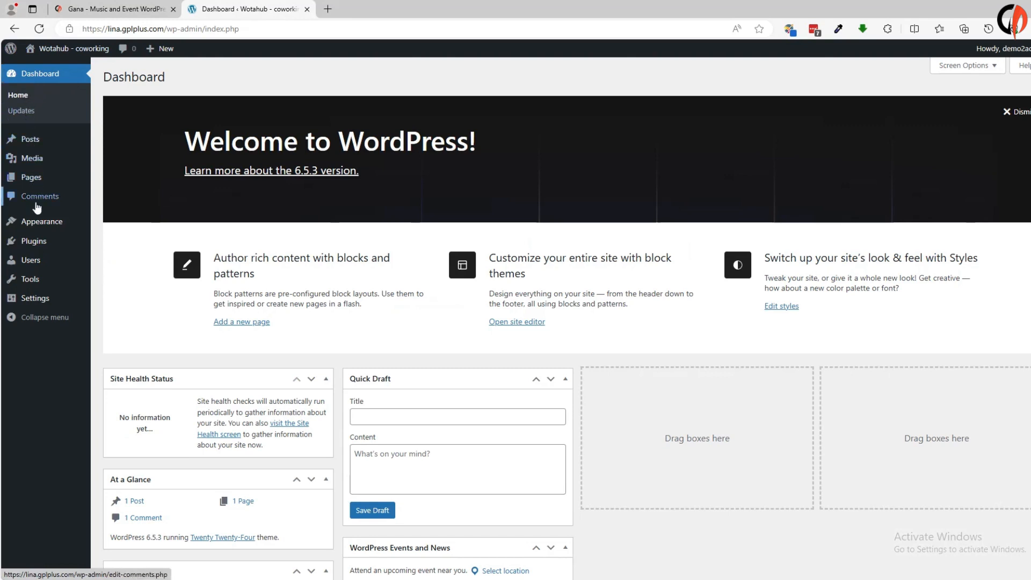
pyautogui.moveTo(37, 221)
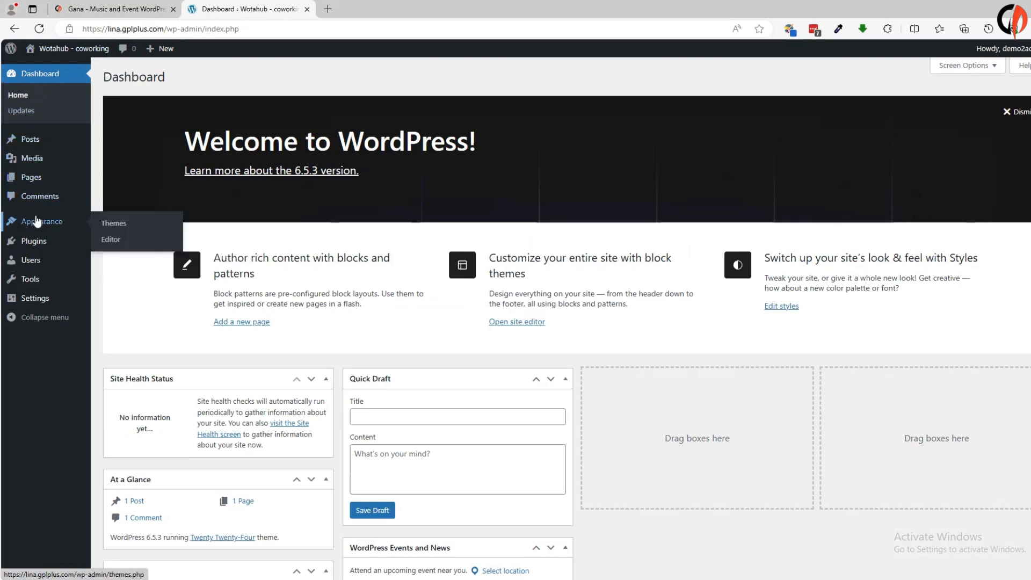
pyautogui.click(114, 225)
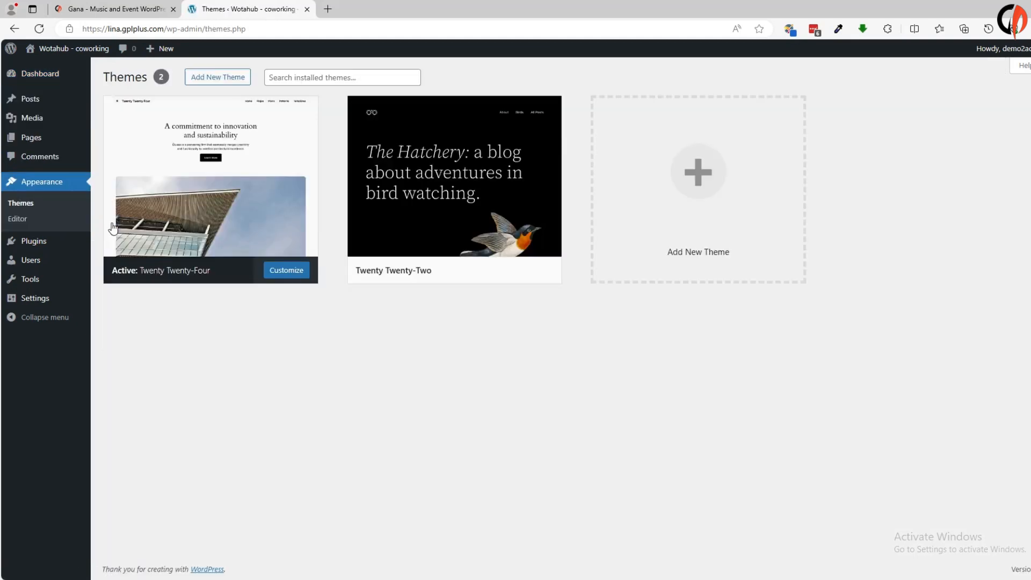
pyautogui.click(230, 77)
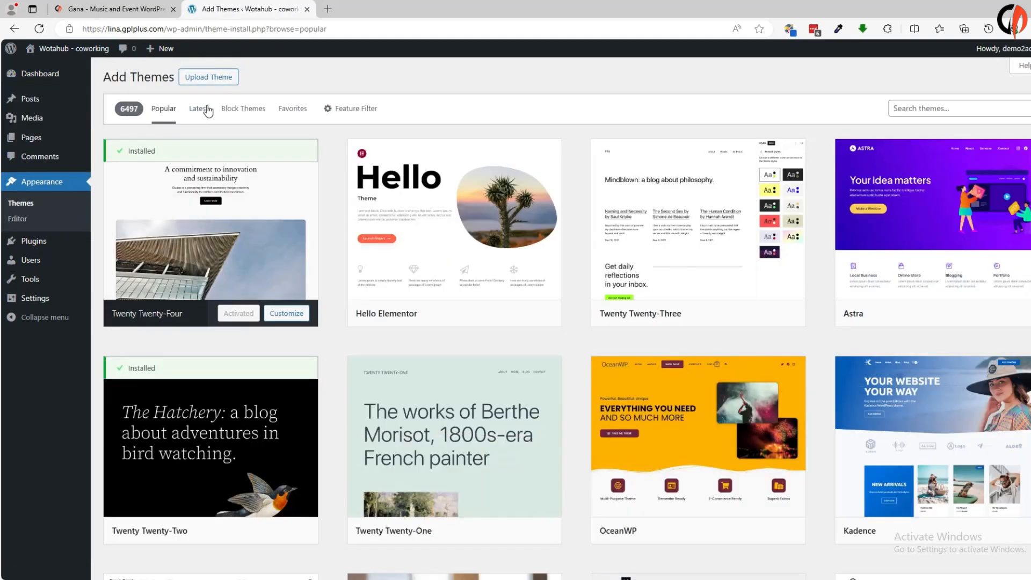
pyautogui.click(215, 79)
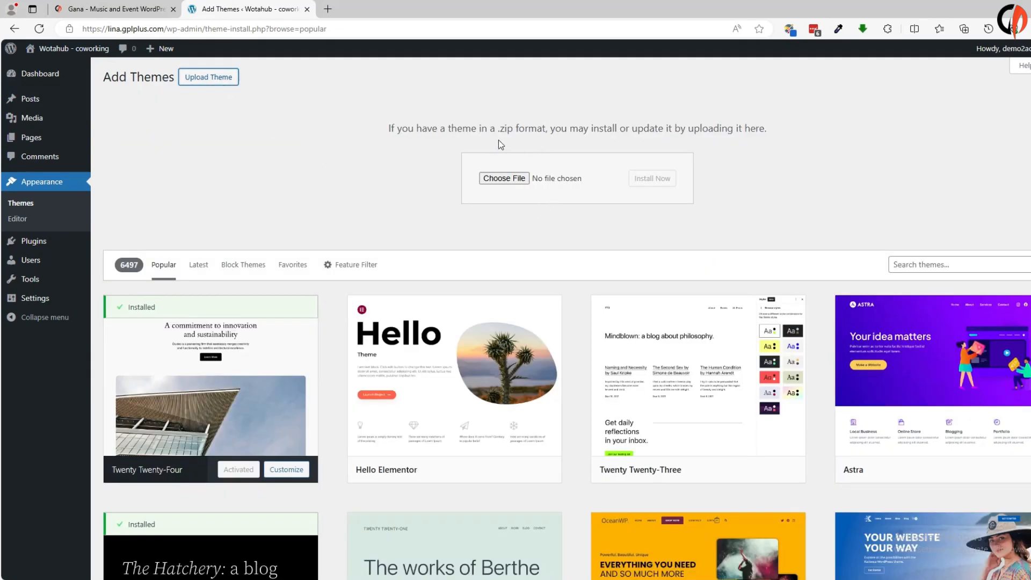
# Install the theme from gana.zip in the Desktop folder CC-Gana-v1.0.3\main-file and activate it
pyautogui.click(505, 183)
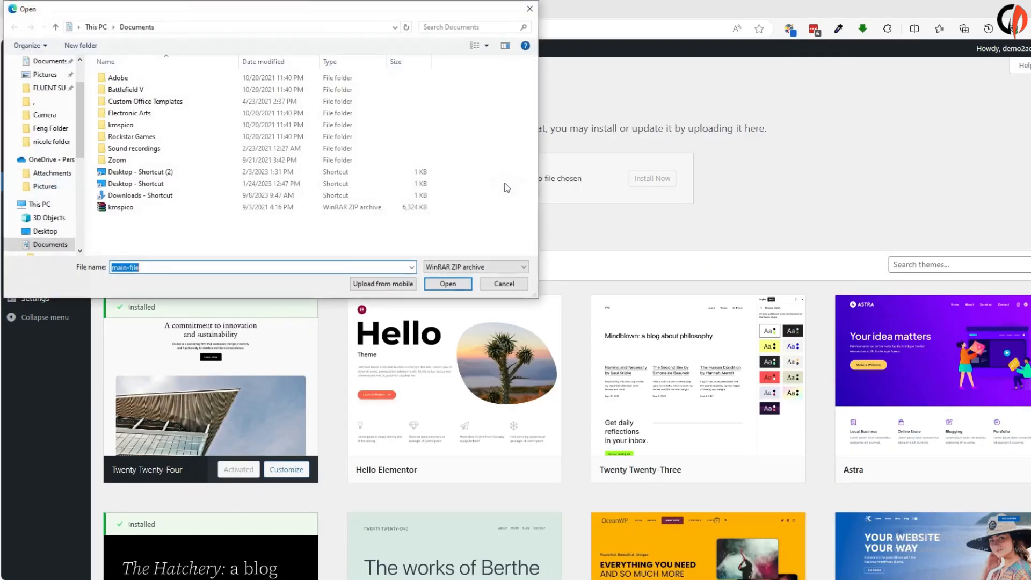
pyautogui.scroll(2, 51, 94)
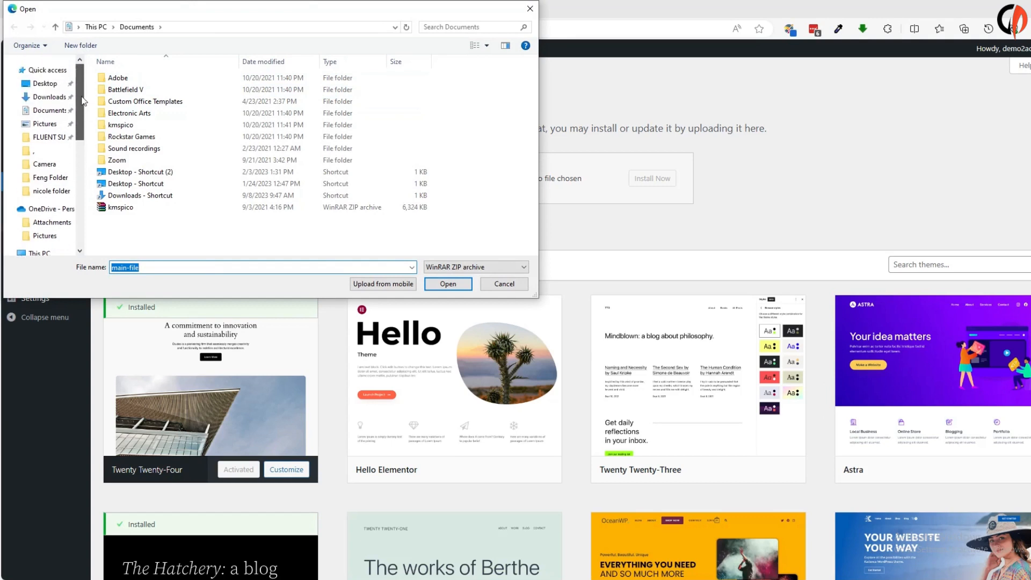
pyautogui.click(51, 87)
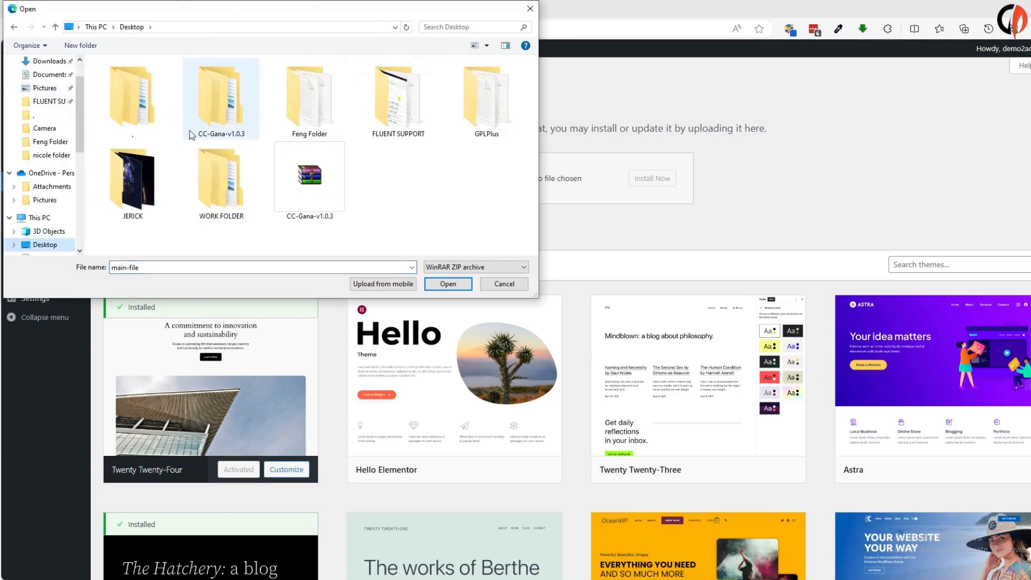
pyautogui.doubleClick(220, 113)
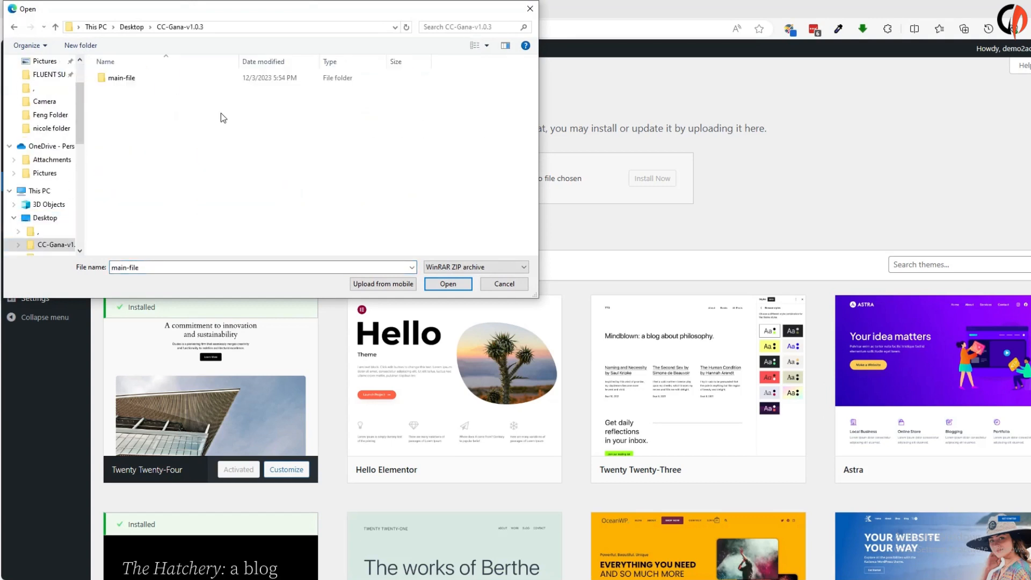
pyautogui.doubleClick(139, 79)
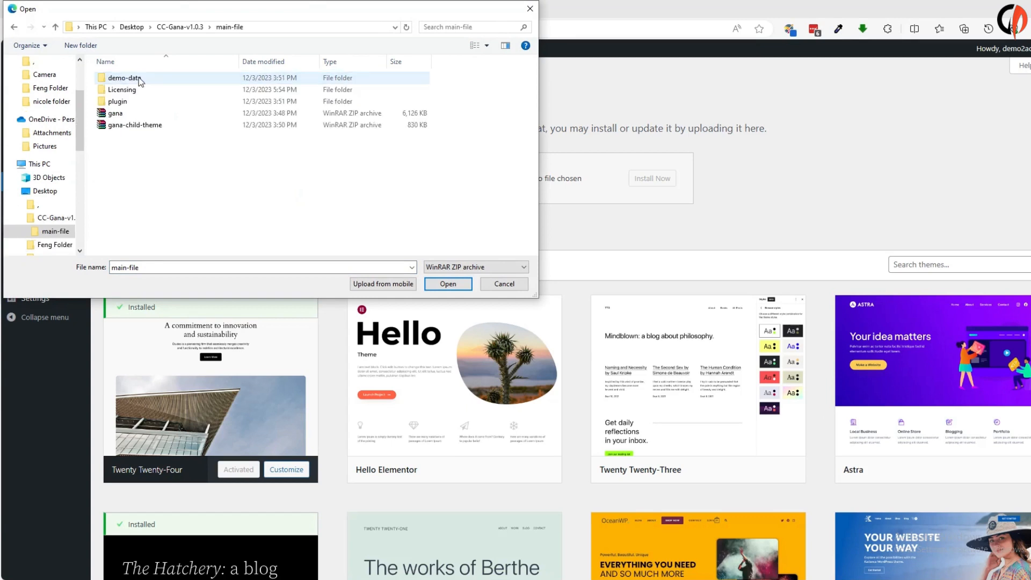
pyautogui.click(131, 114)
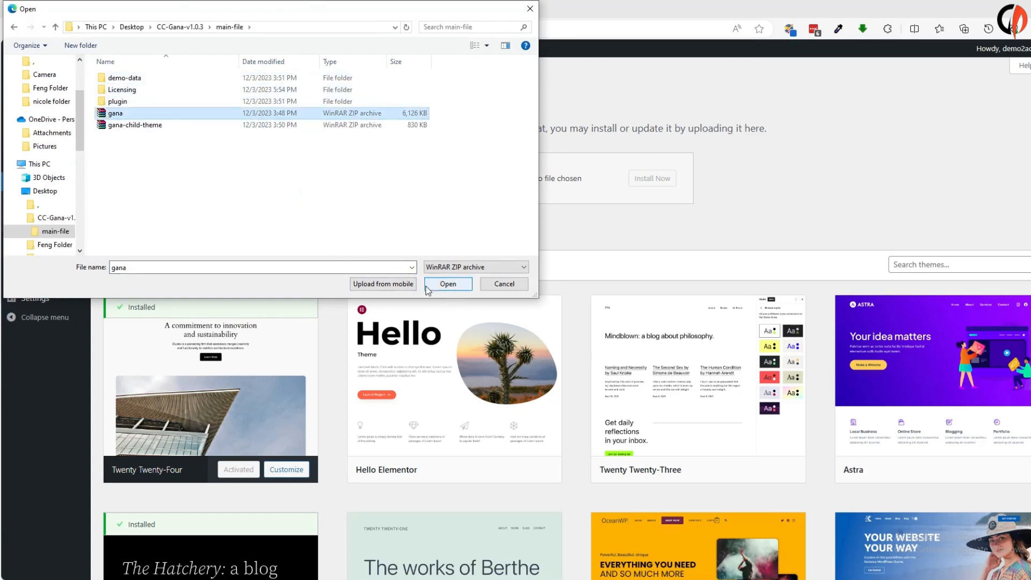
pyautogui.click(447, 284)
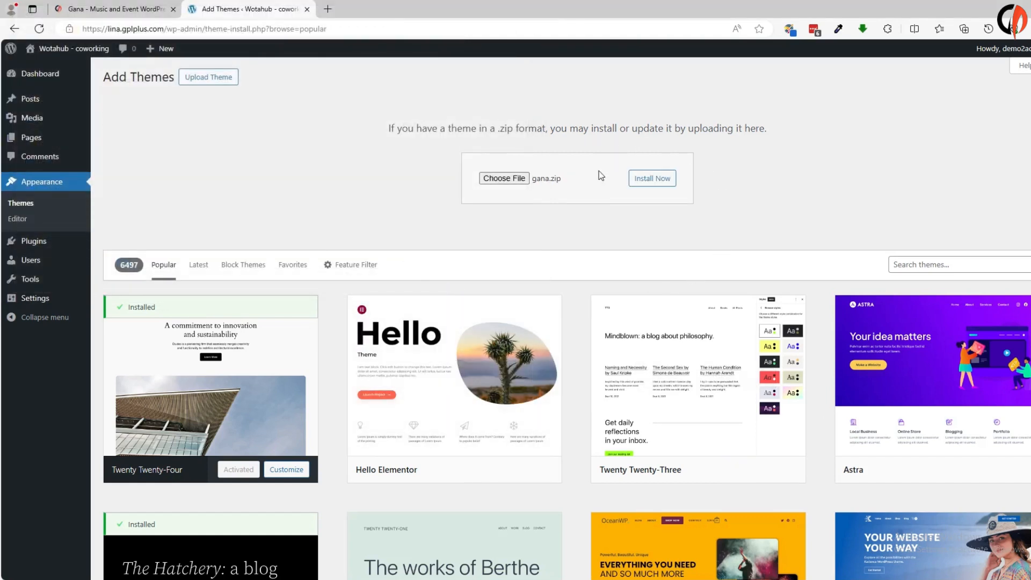
pyautogui.click(660, 185)
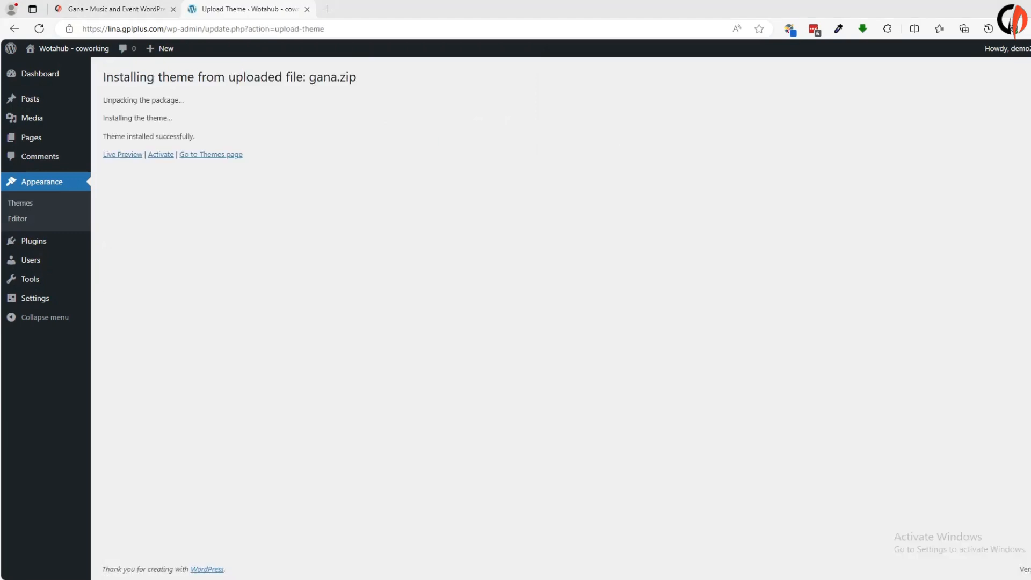
pyautogui.click(161, 155)
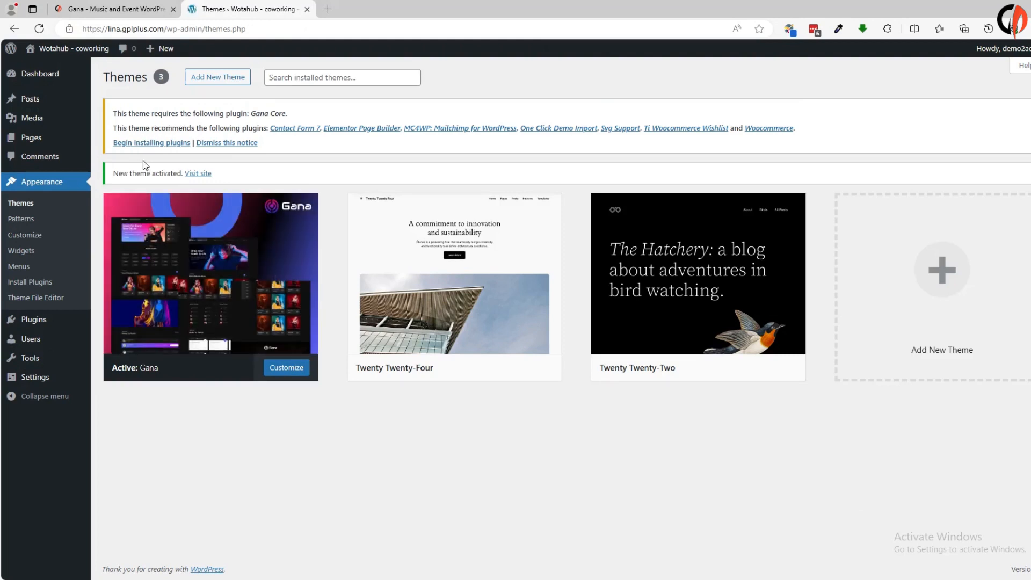
# Install all the plugins required and recommended by the Gana theme in one bulk action
pyautogui.click(115, 142)
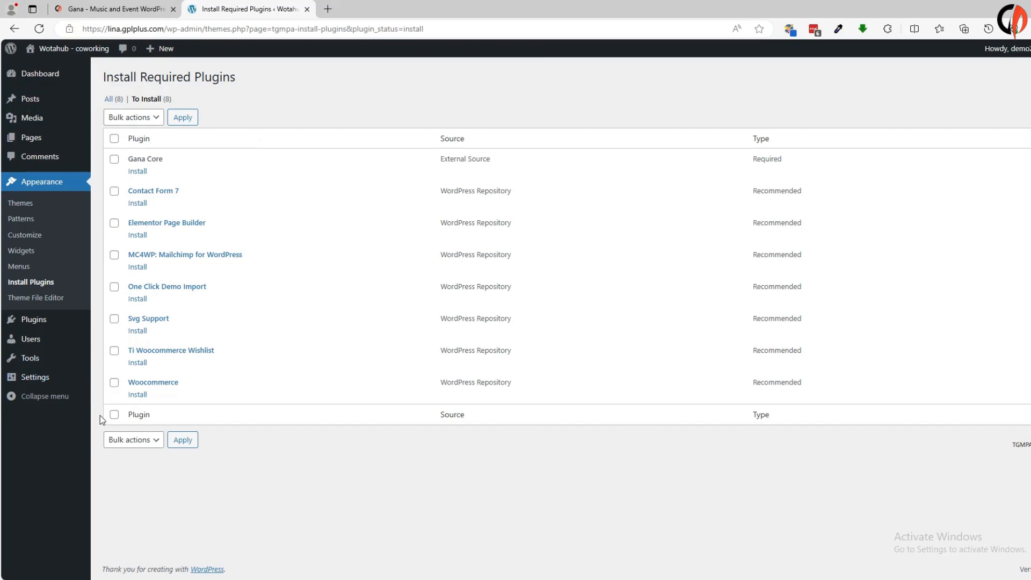
pyautogui.click(113, 414)
pyautogui.click(134, 121)
pyautogui.click(129, 145)
pyautogui.click(182, 117)
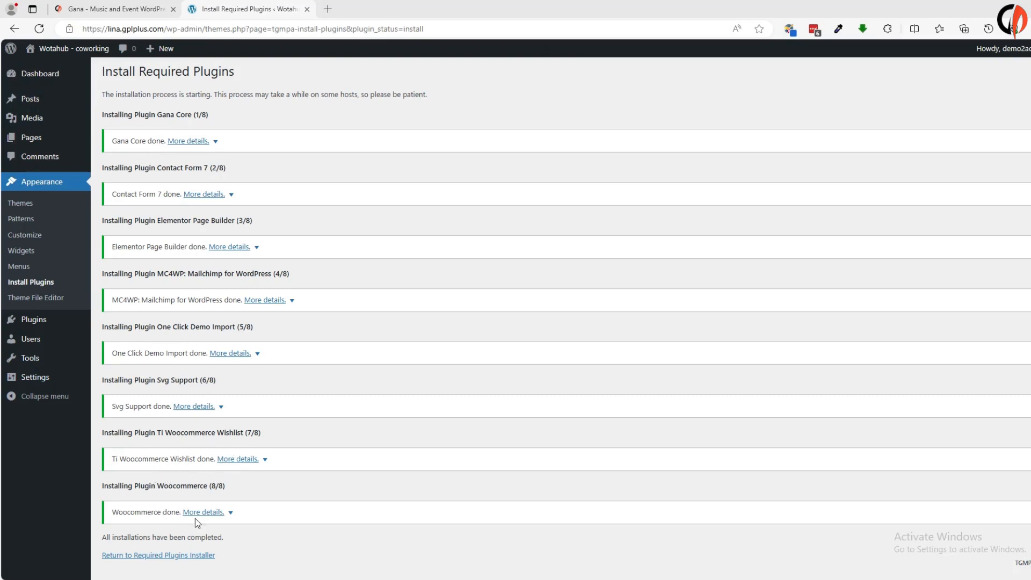
# Return to the required plugins list and activate all the installed plugins in one bulk action
pyautogui.click(159, 556)
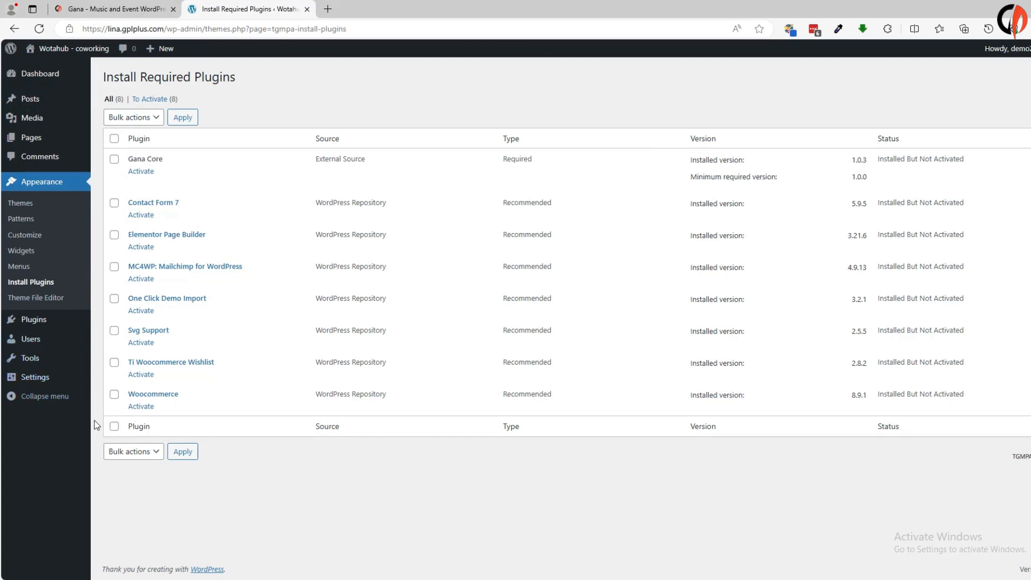
pyautogui.click(113, 426)
pyautogui.click(131, 118)
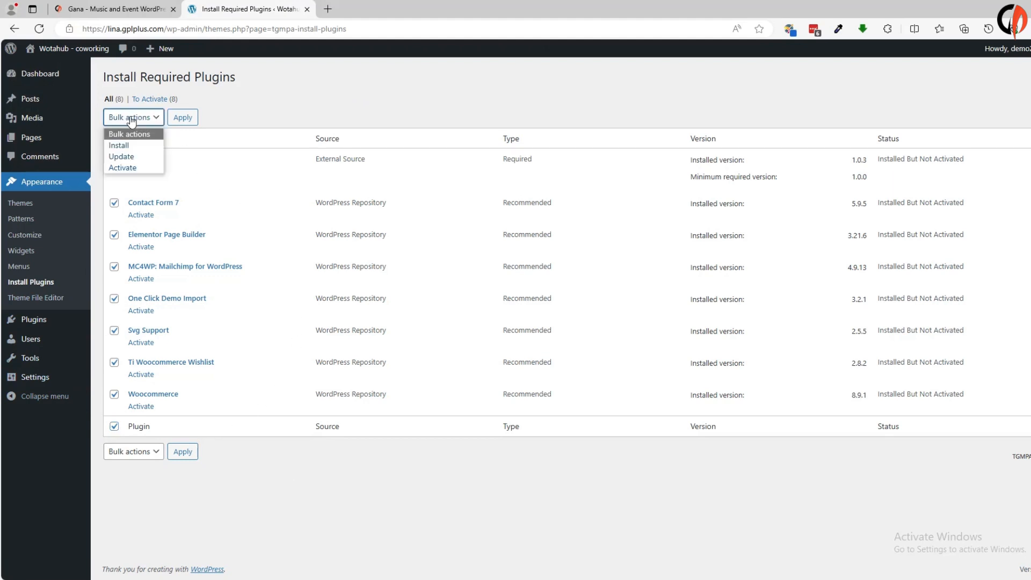
pyautogui.click(124, 168)
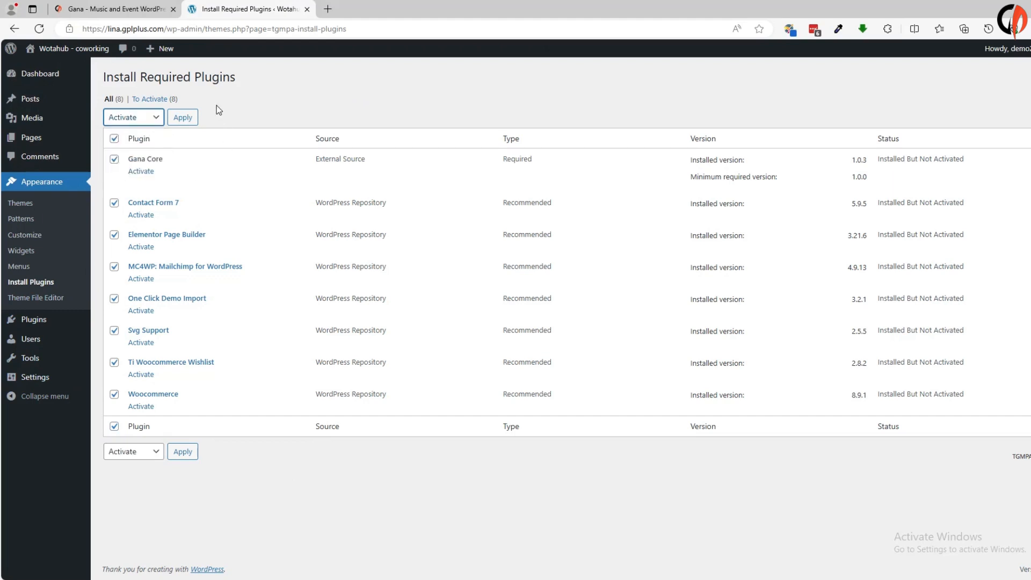
pyautogui.click(186, 120)
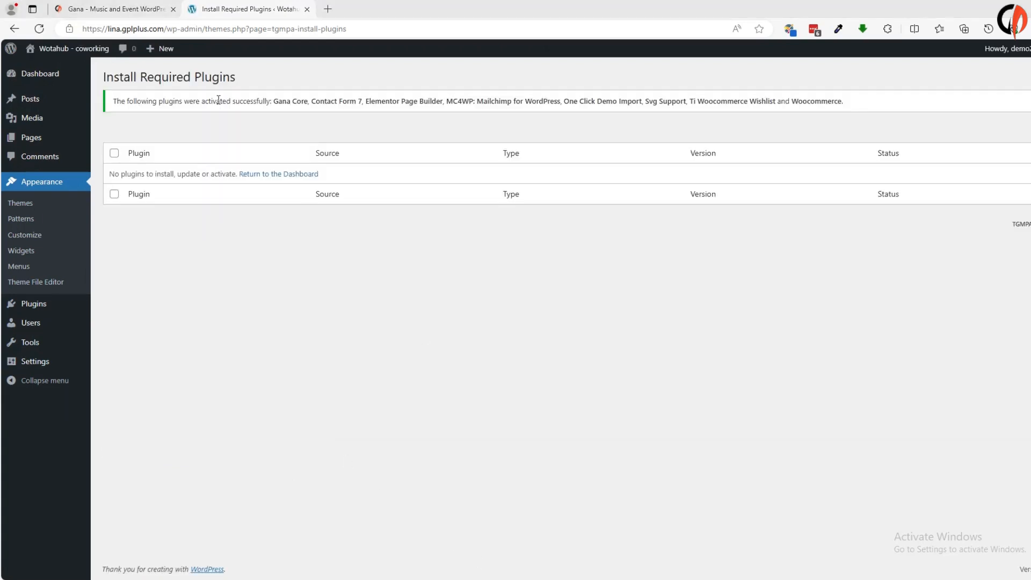
# Open the theme's demo data import page and proceed to the pre-import setup for the Gana demo
pyautogui.click(32, 80)
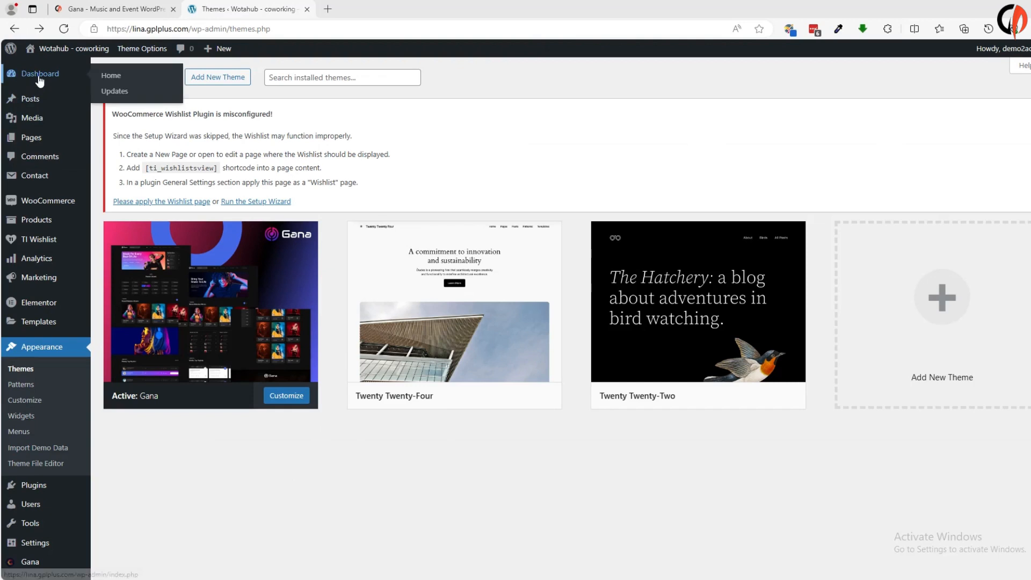
pyautogui.moveTo(31, 109)
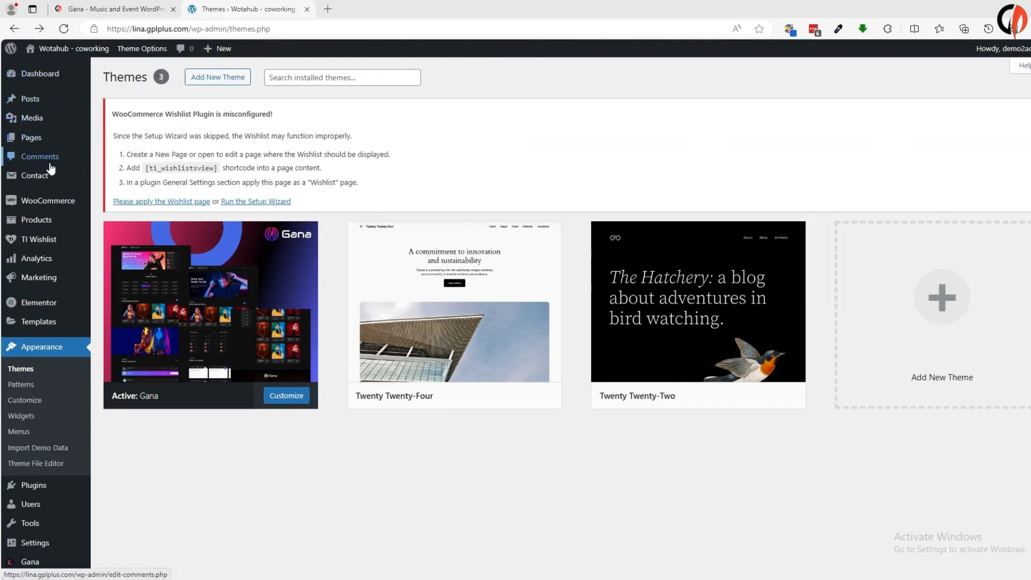
pyautogui.moveTo(54, 219)
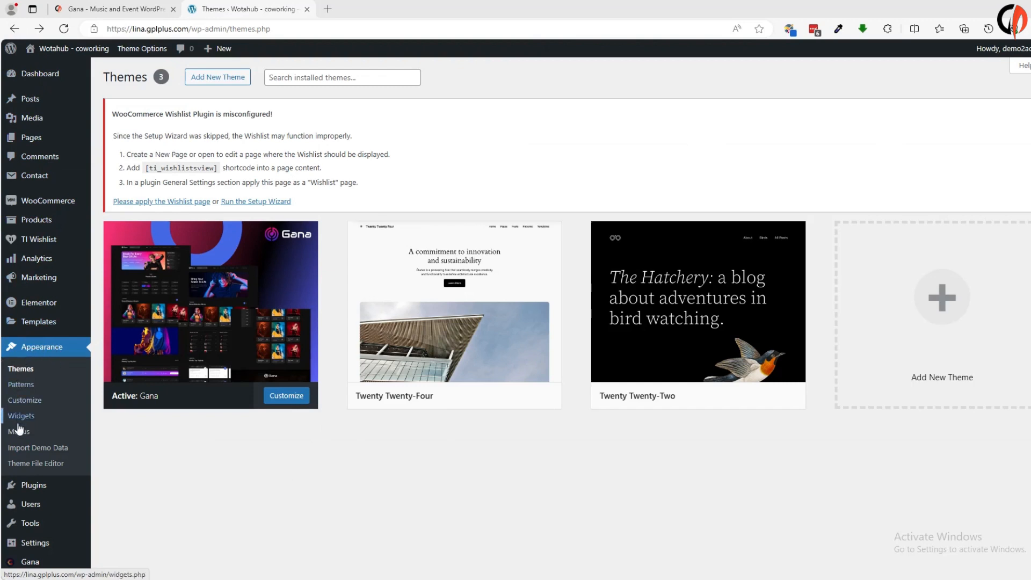
pyautogui.click(33, 447)
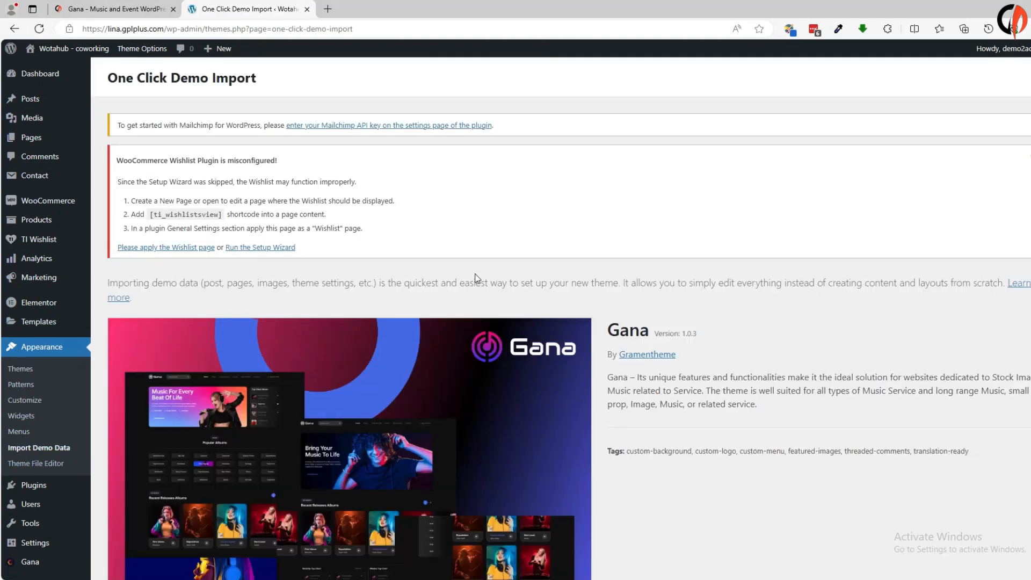
pyautogui.scroll(-5, 386, 543)
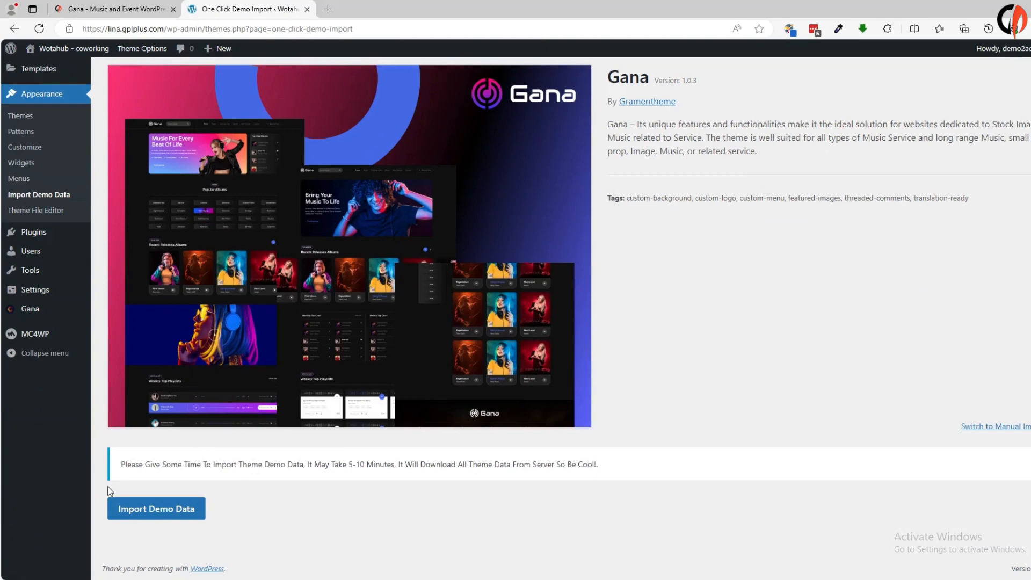
pyautogui.click(162, 508)
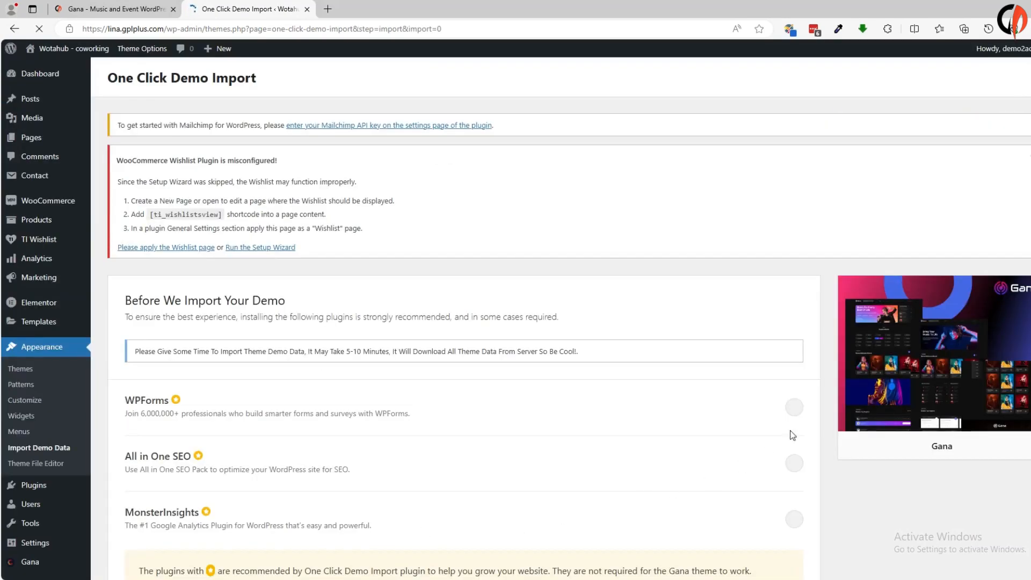
# Include the recommended WPForms, All in One SEO and MonsterInsights plugins and run the Gana demo import
pyautogui.scroll(-5, 485, 320)
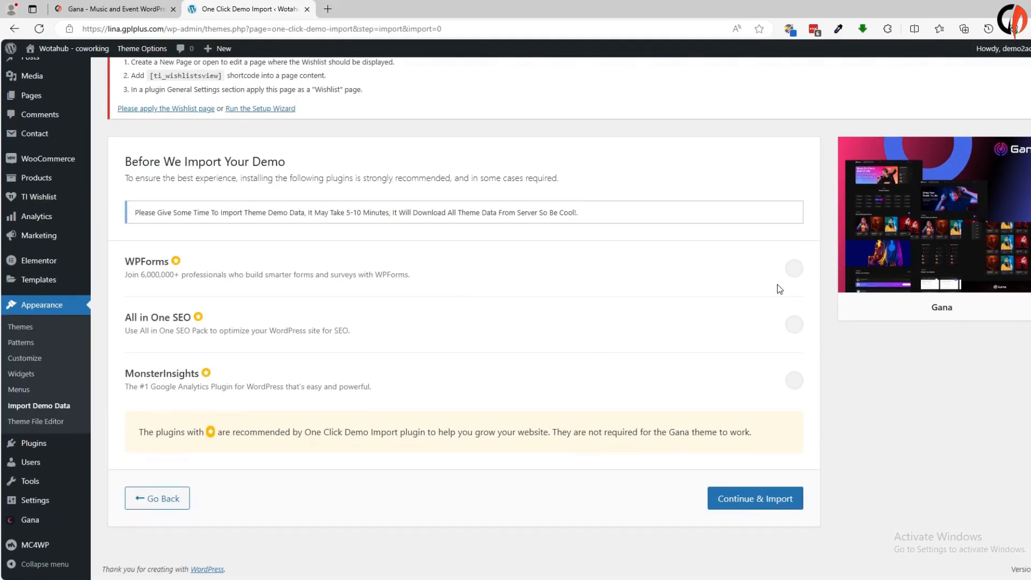
pyautogui.click(793, 325)
pyautogui.click(775, 497)
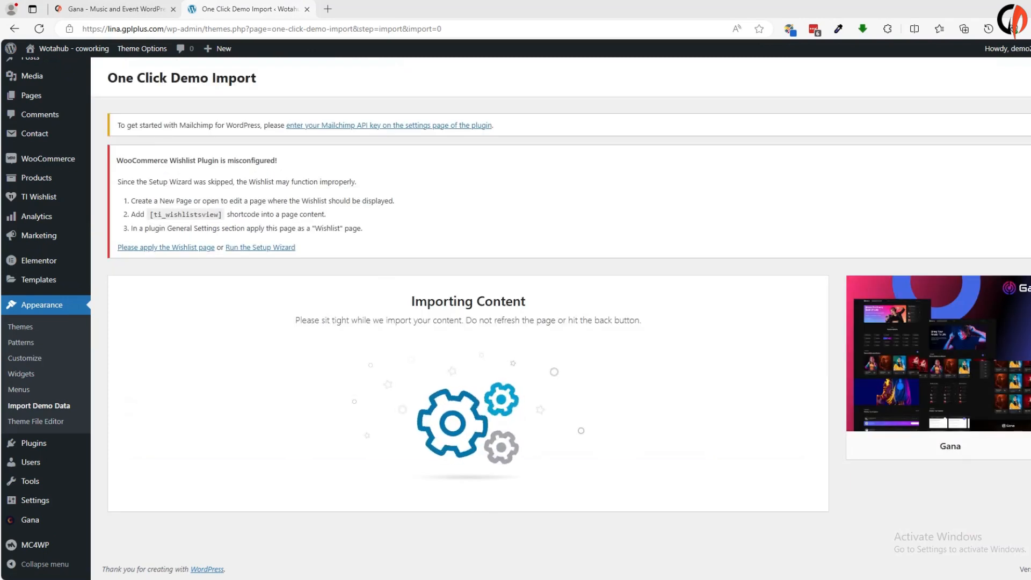
# Visit the site with the imported demo and examine the home page's sections from the hero banner down to the footer and back
pyautogui.click(569, 521)
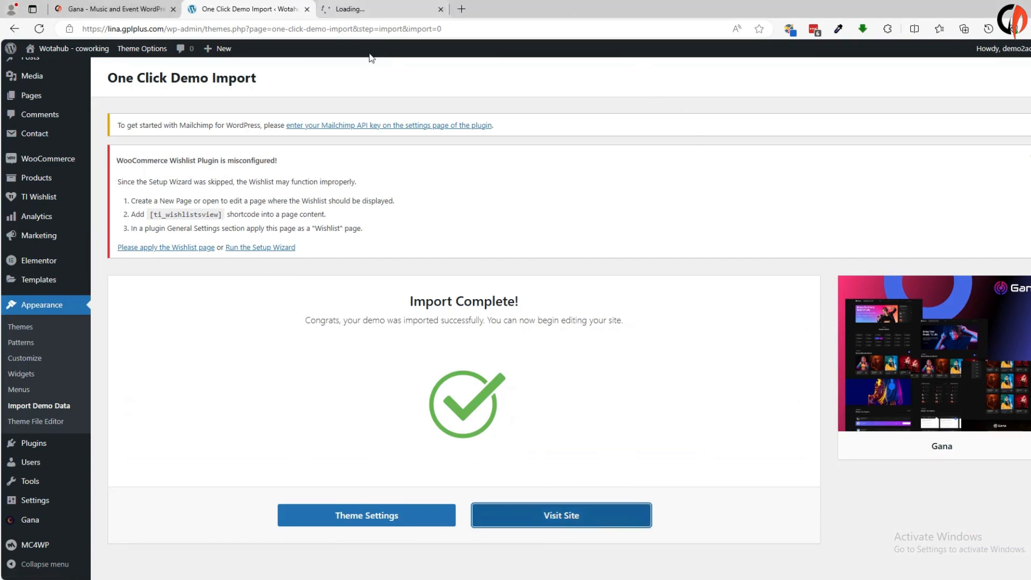
pyautogui.click(403, 9)
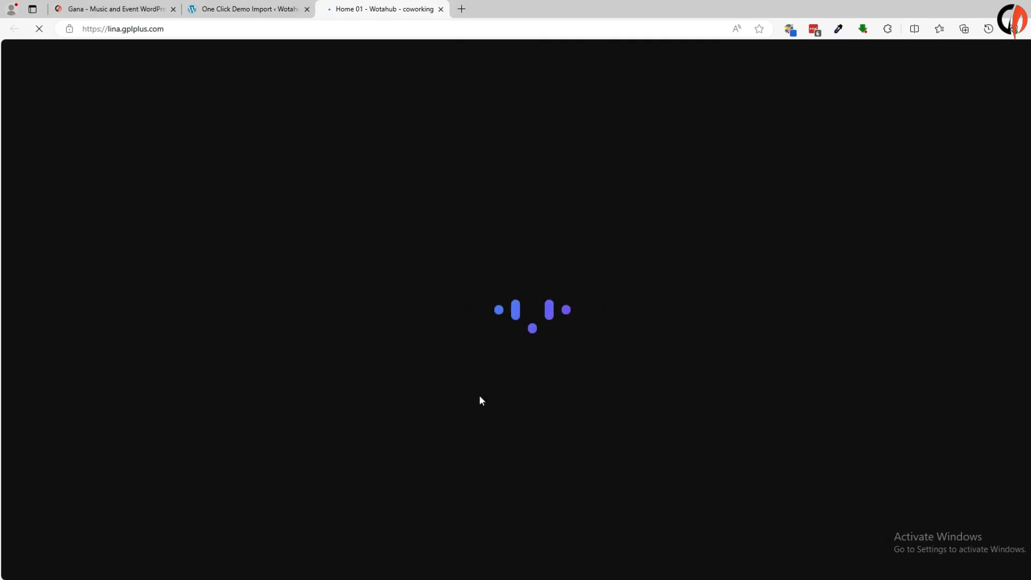
pyautogui.scroll(-10, 685, 277)
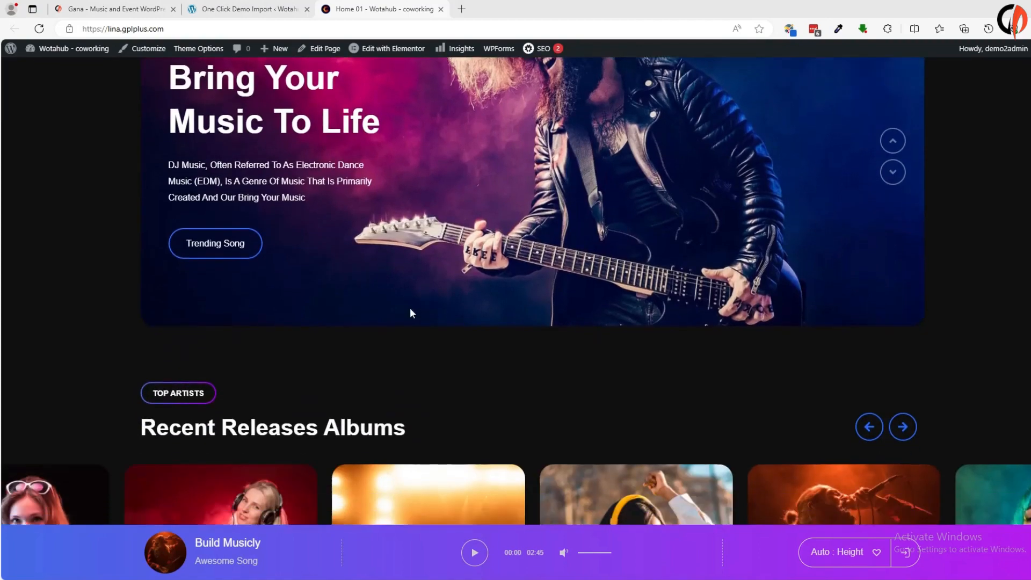
pyautogui.scroll(-10, 696, 433)
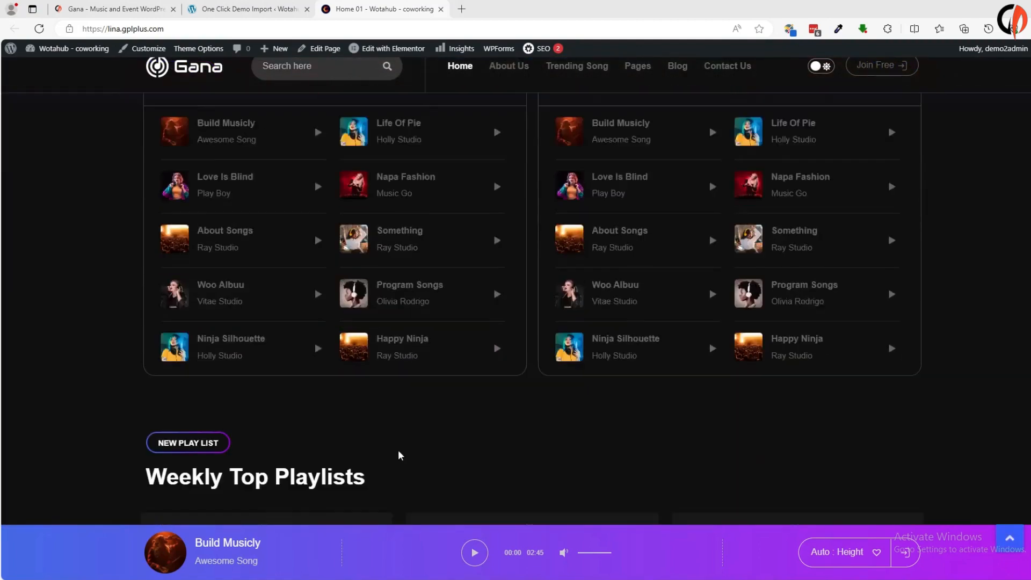
pyautogui.scroll(-7, 379, 469)
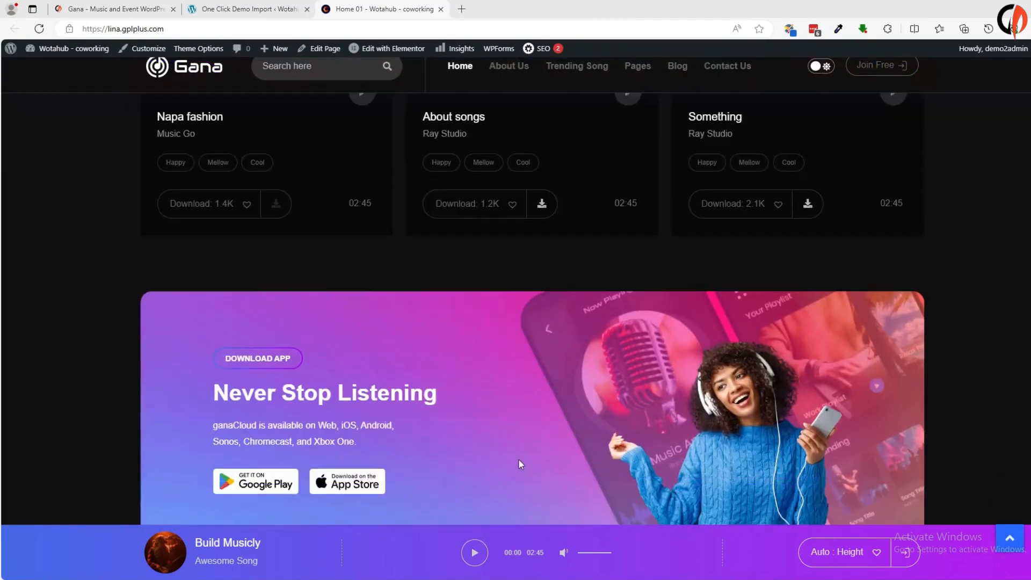
pyautogui.scroll(-10, 591, 431)
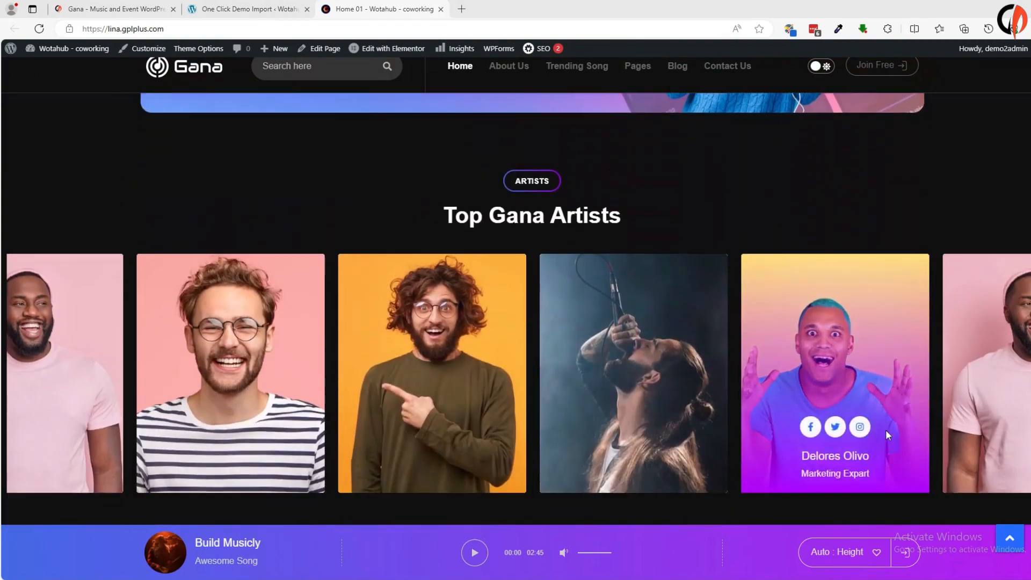
pyautogui.scroll(-15, 758, 448)
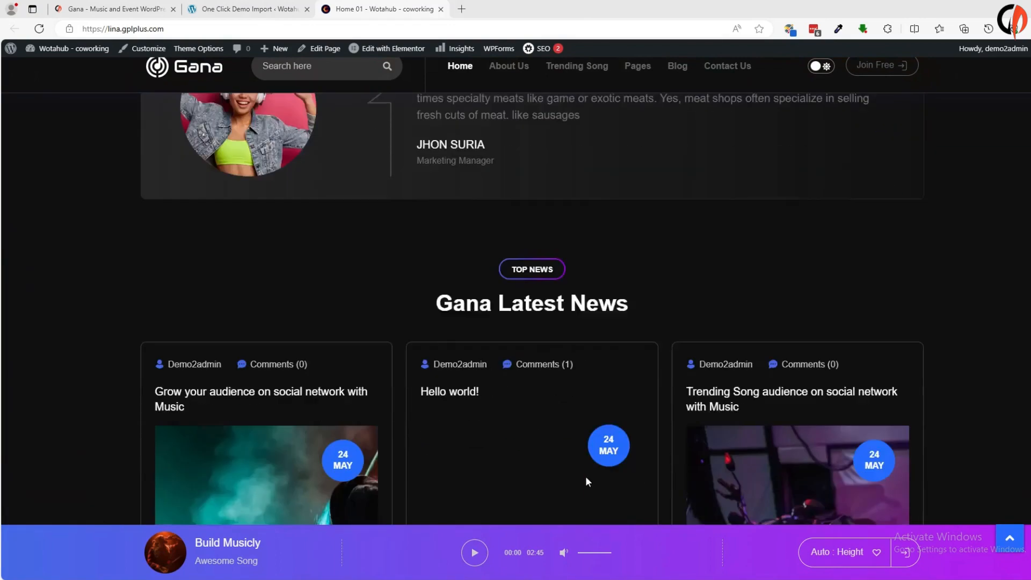
pyautogui.scroll(-5, 557, 443)
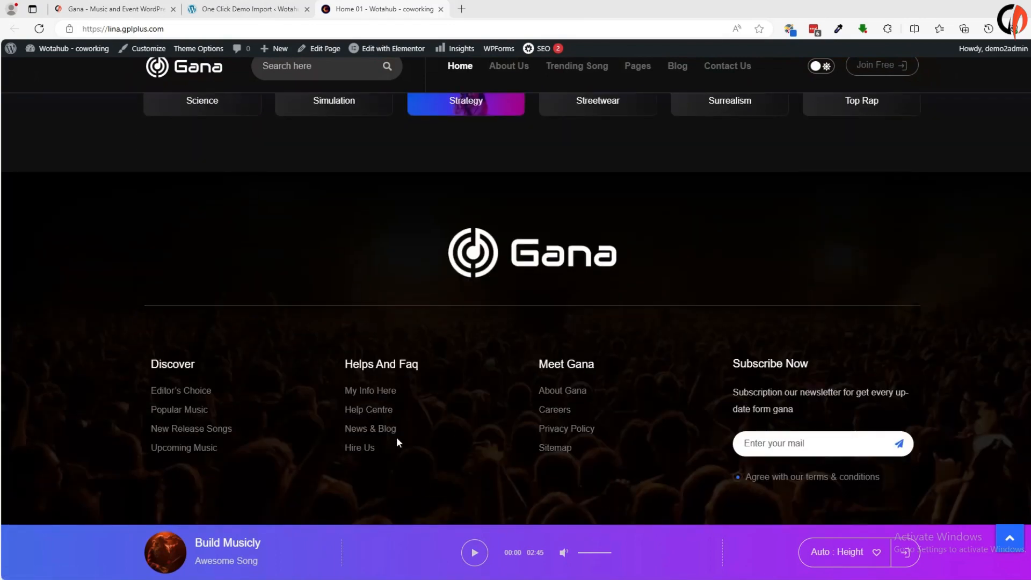
pyautogui.scroll(4, 417, 441)
pyautogui.scroll(10, 585, 356)
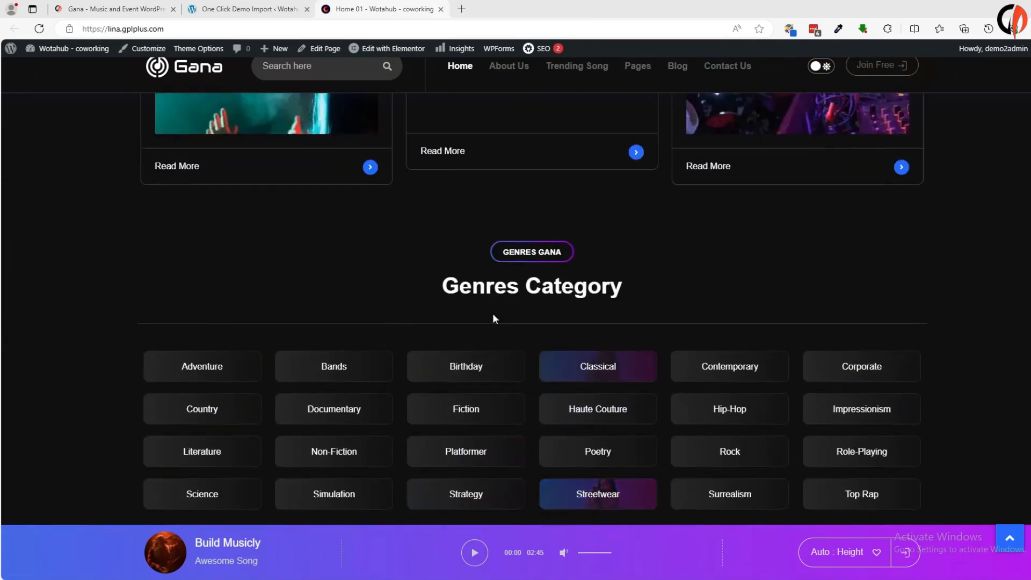
pyautogui.scroll(12, 423, 300)
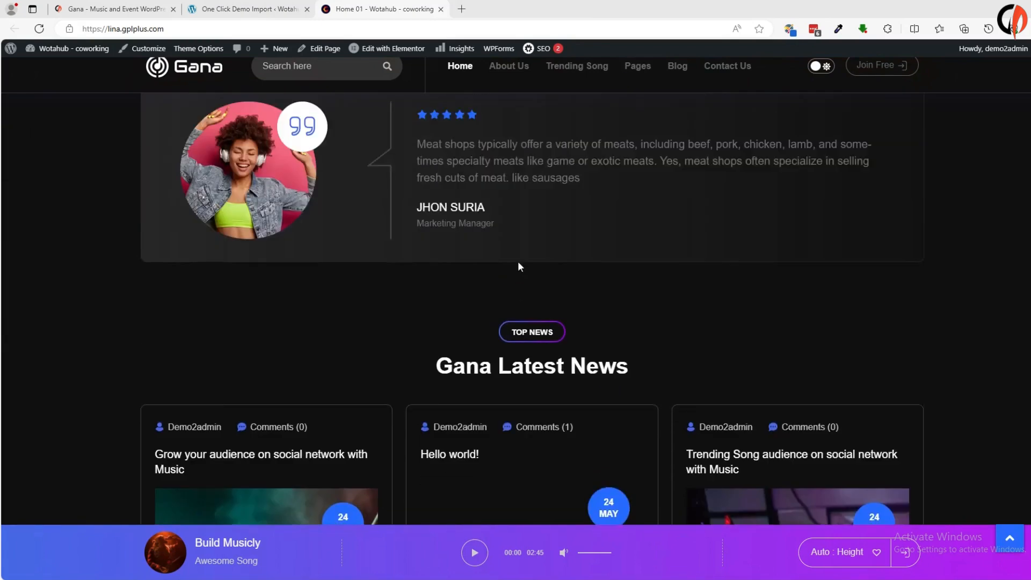
pyautogui.scroll(15, 340, 294)
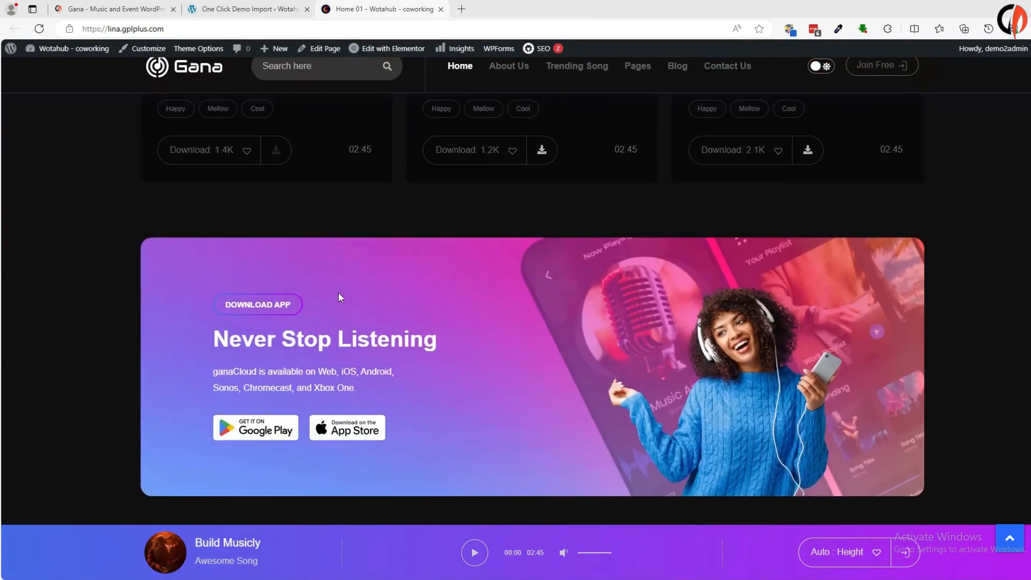
pyautogui.scroll(15, 368, 299)
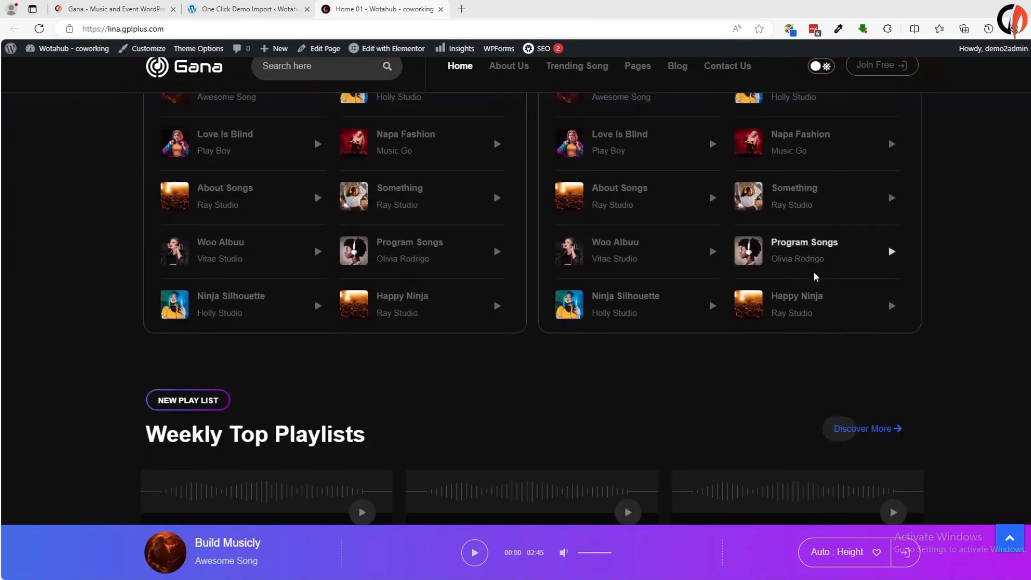
pyautogui.scroll(3, 303, 200)
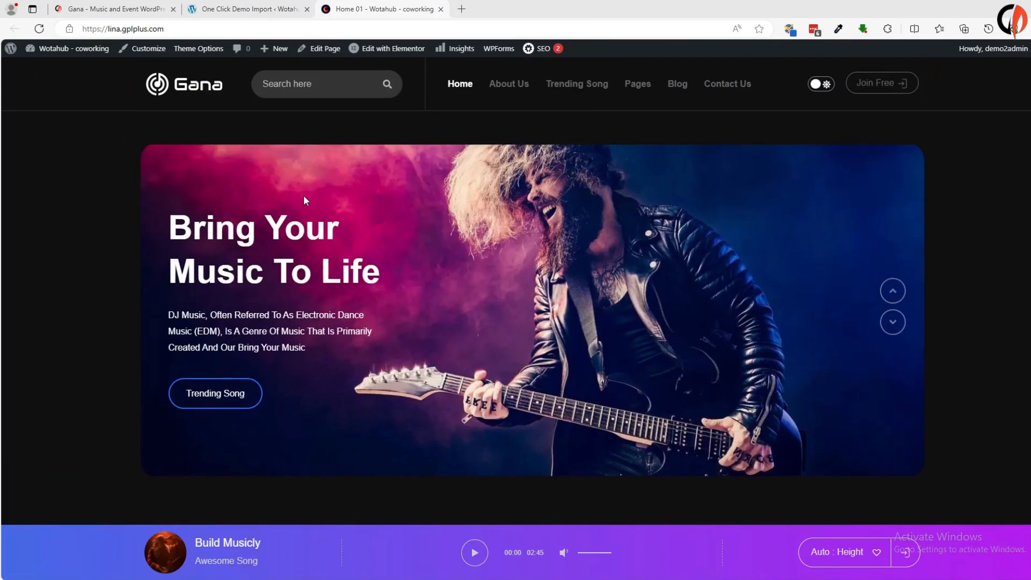